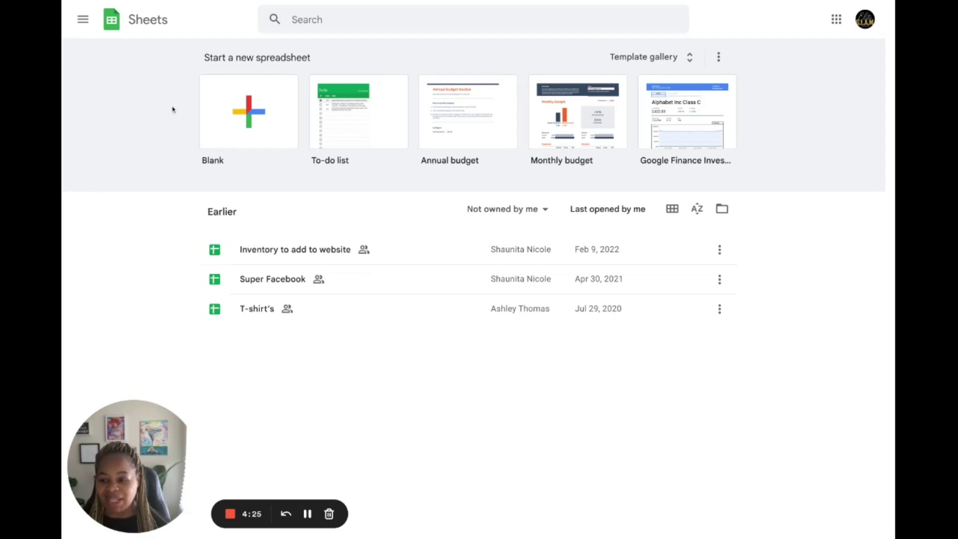
- Create a blank spreadsheet and title it 'Customer info'
{"action": "left_click", "coordinate": [249, 104]}
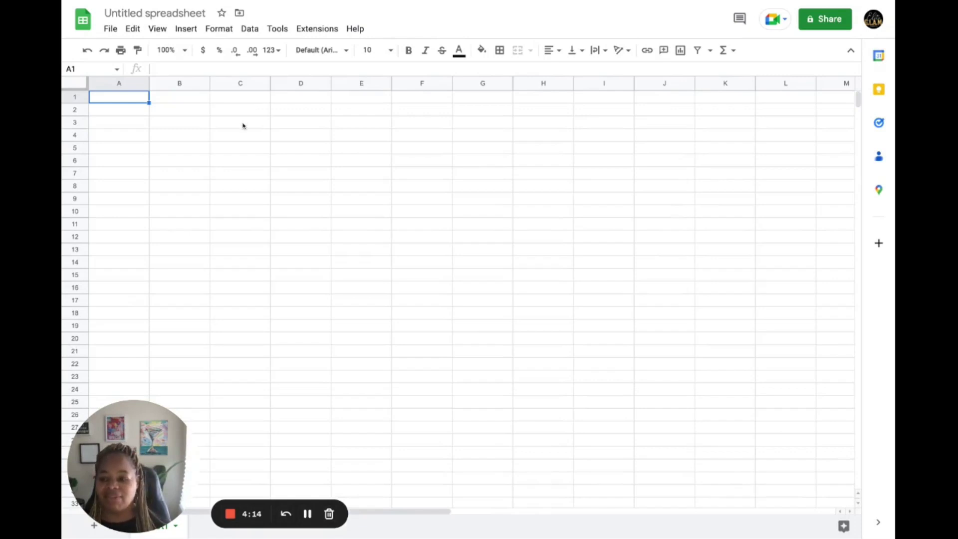
{"action": "left_click", "coordinate": [151, 14]}
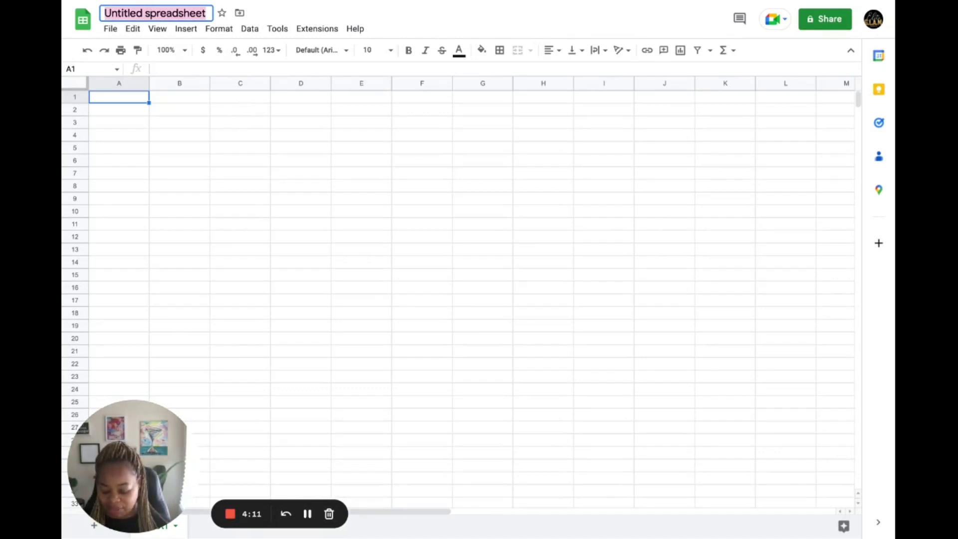
{"action": "type", "text": "Customer"}
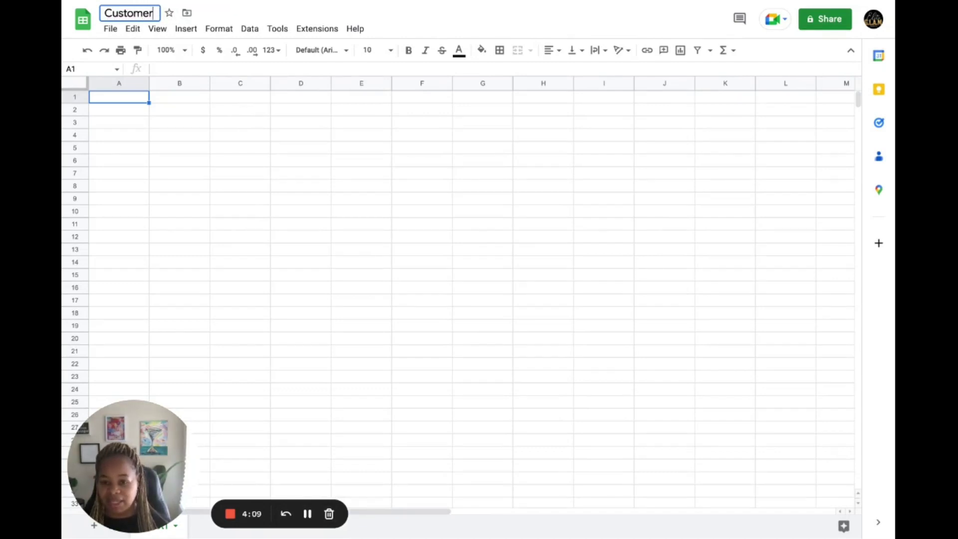
{"action": "type", "text": " info"}
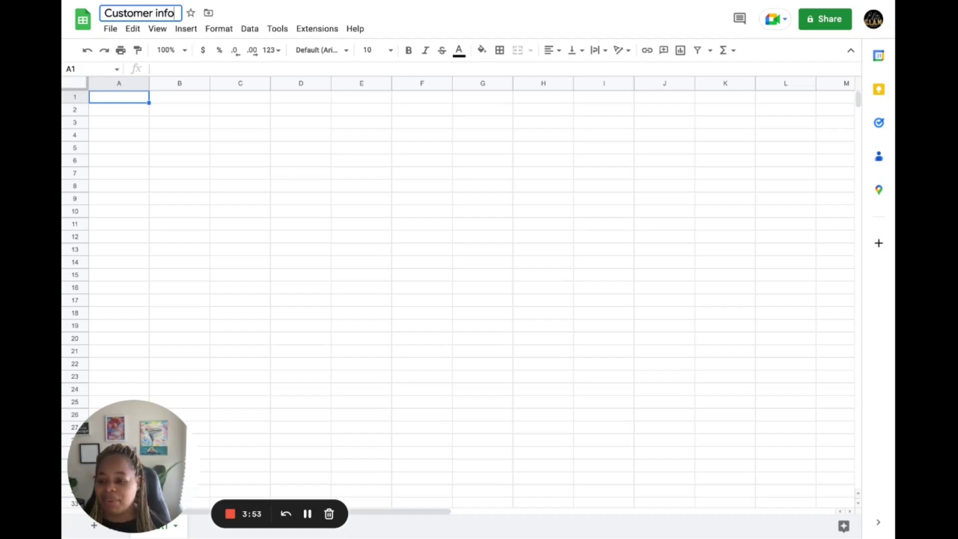
- Enter the headers Name, Email and Phone Number in cells A1, B1 and C1
{"action": "left_click", "coordinate": [120, 100]}
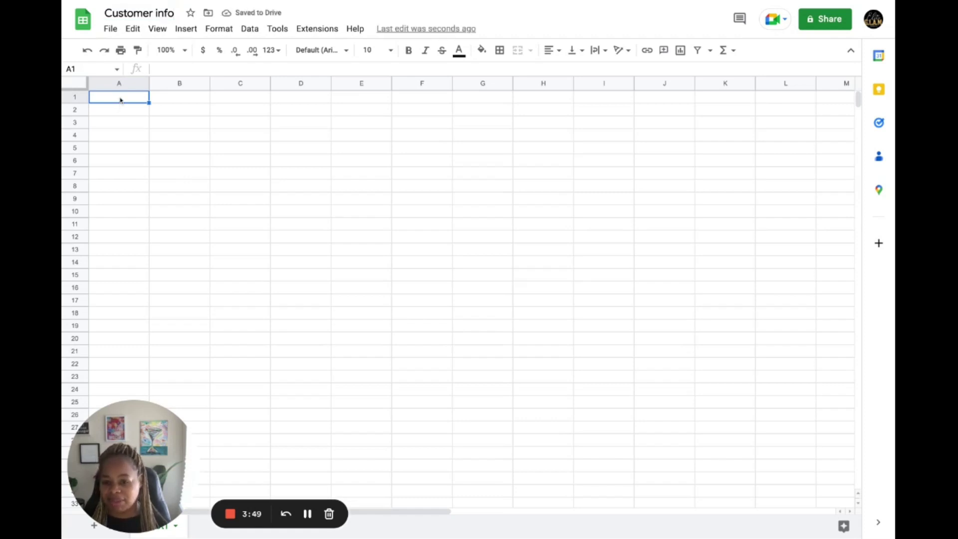
{"action": "type", "text": "Name"}
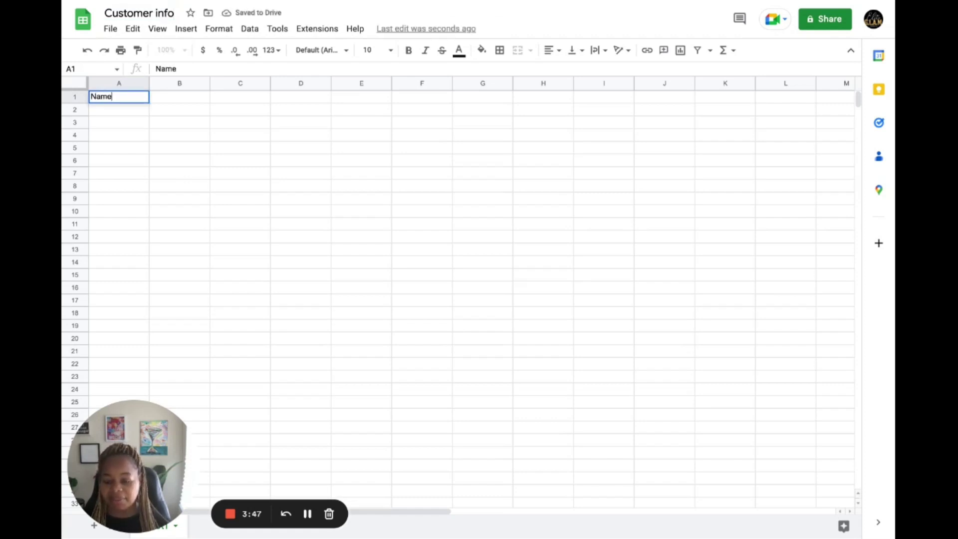
{"action": "left_click", "coordinate": [171, 99]}
{"action": "type", "text": "Email"}
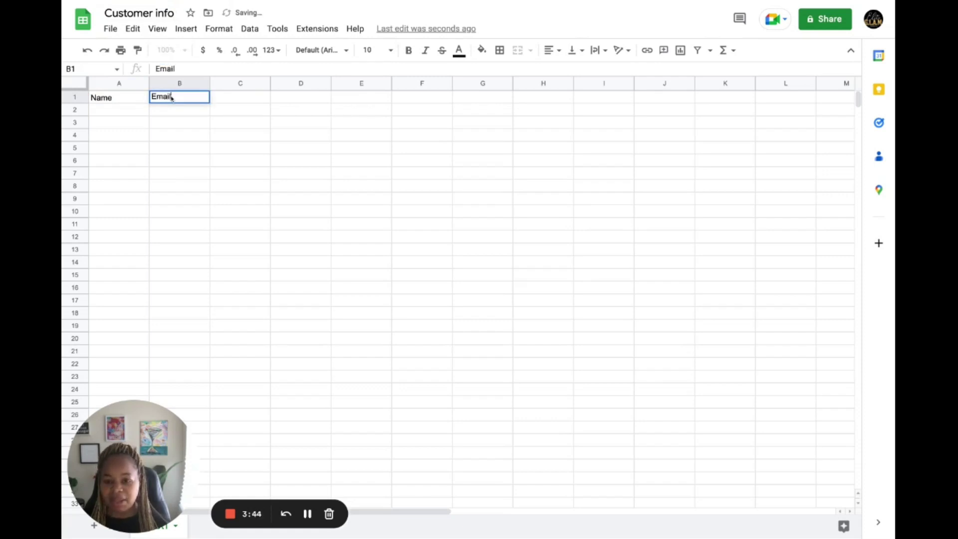
{"action": "left_click", "coordinate": [232, 100]}
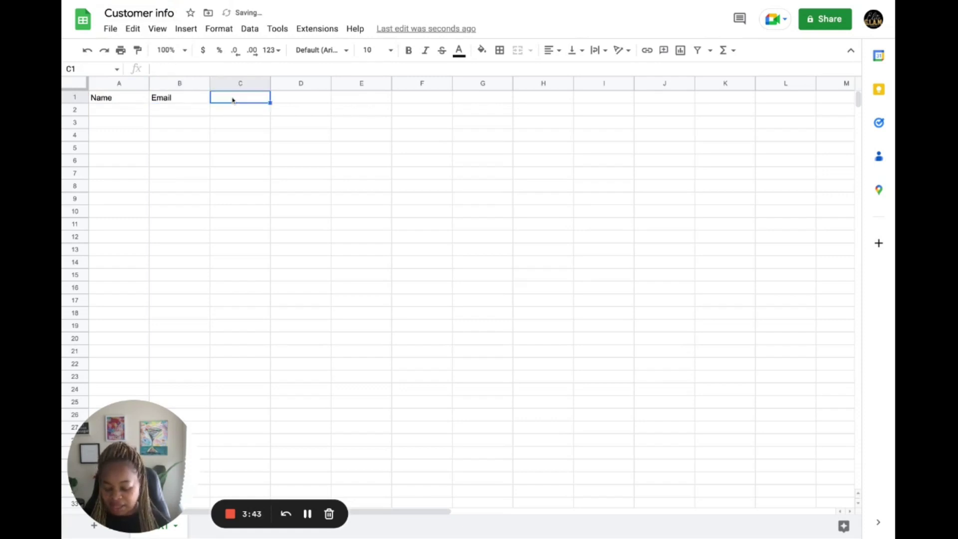
{"action": "type", "text": "Ph"}
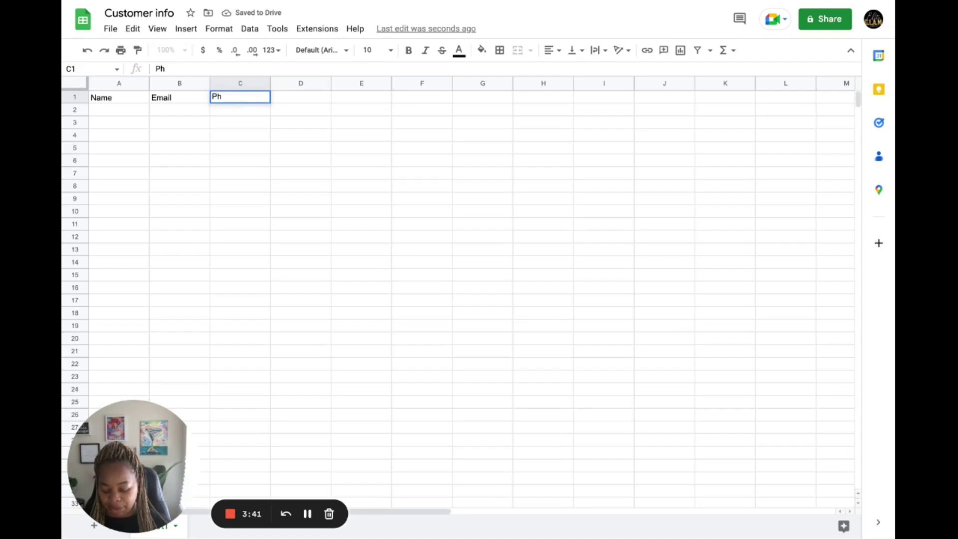
{"action": "type", "text": "one"}
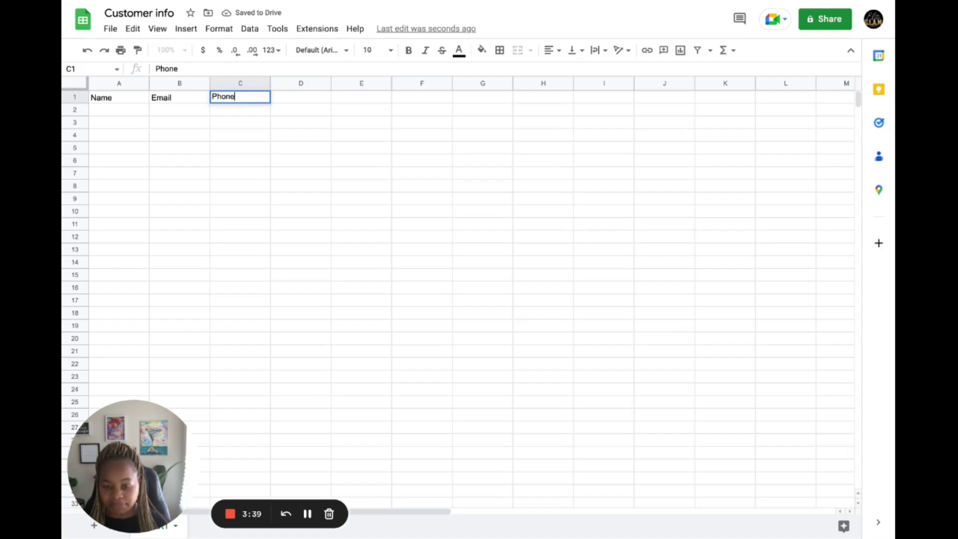
{"action": "type", "text": " Numb"}
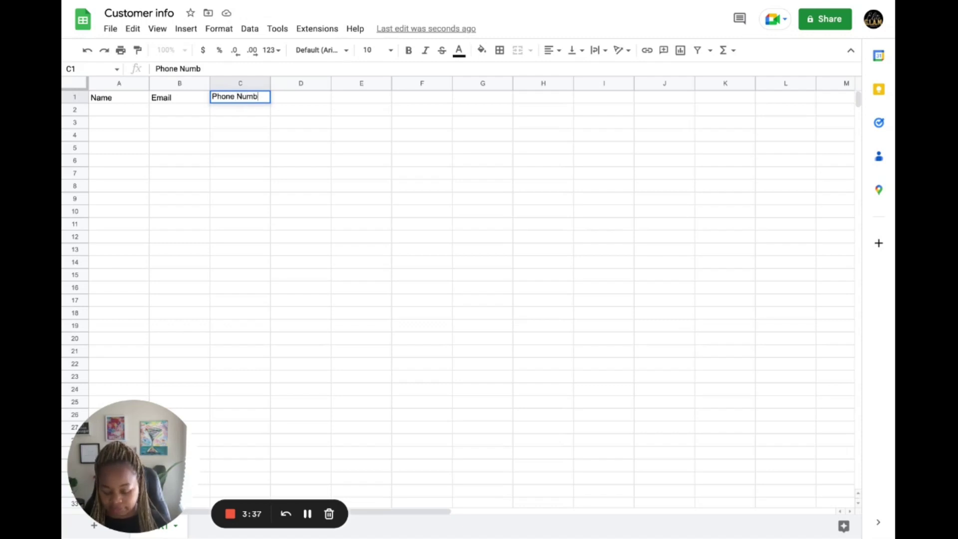
{"action": "type", "text": "er"}
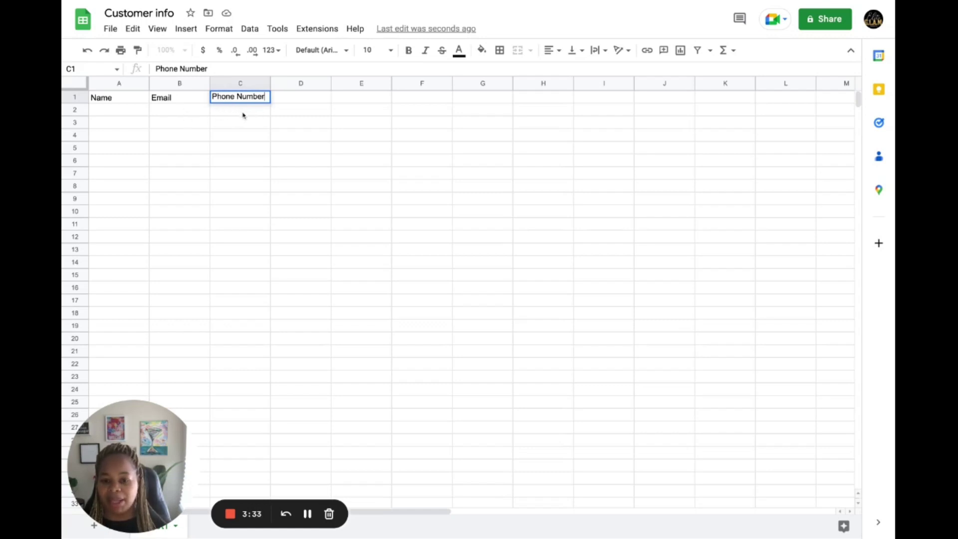
- Enter the customer's name in A2 and their e-mail address in B2
{"action": "left_click", "coordinate": [242, 116]}
{"action": "left_click", "coordinate": [110, 112]}
{"action": "type", "text": "Shaunita"}
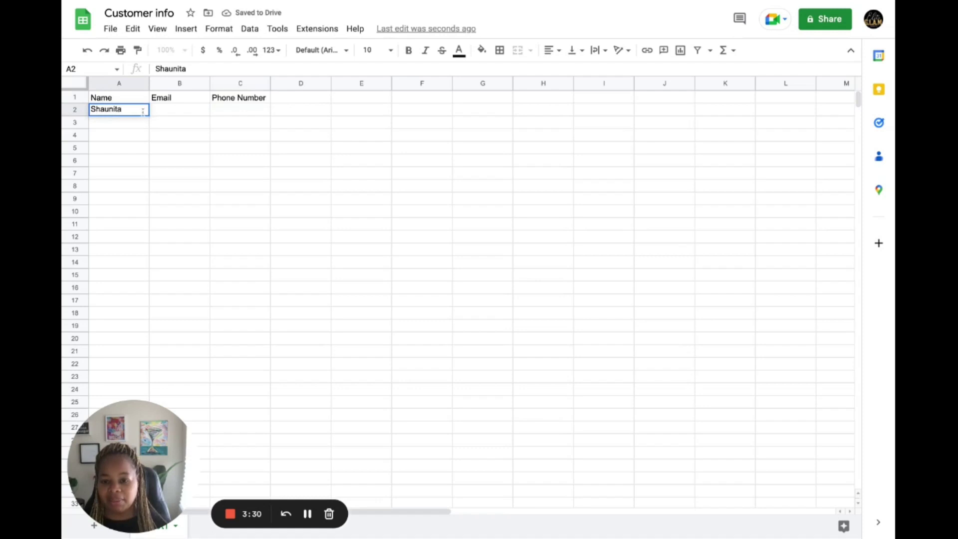
{"action": "left_click", "coordinate": [167, 114]}
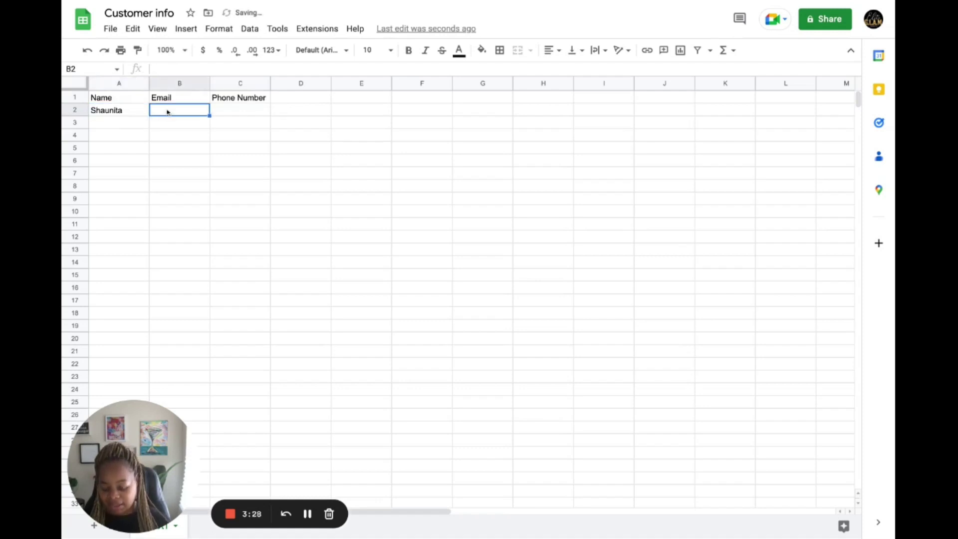
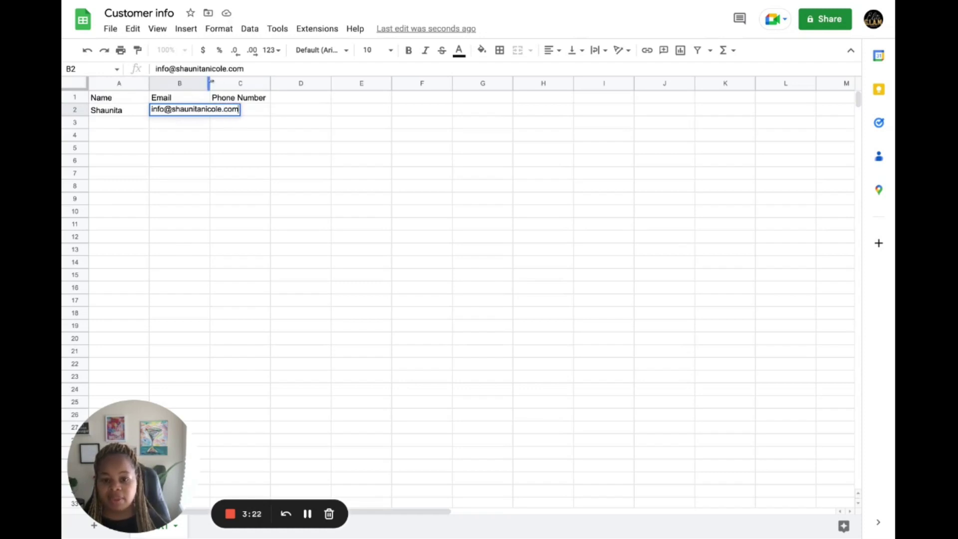
- Widen column B to fit the e-mail, then enter the customer's phone number in C2
{"action": "left_click_drag", "start_coordinate": [210, 83], "coordinate": [263, 83]}
{"action": "left_click", "coordinate": [283, 103]}
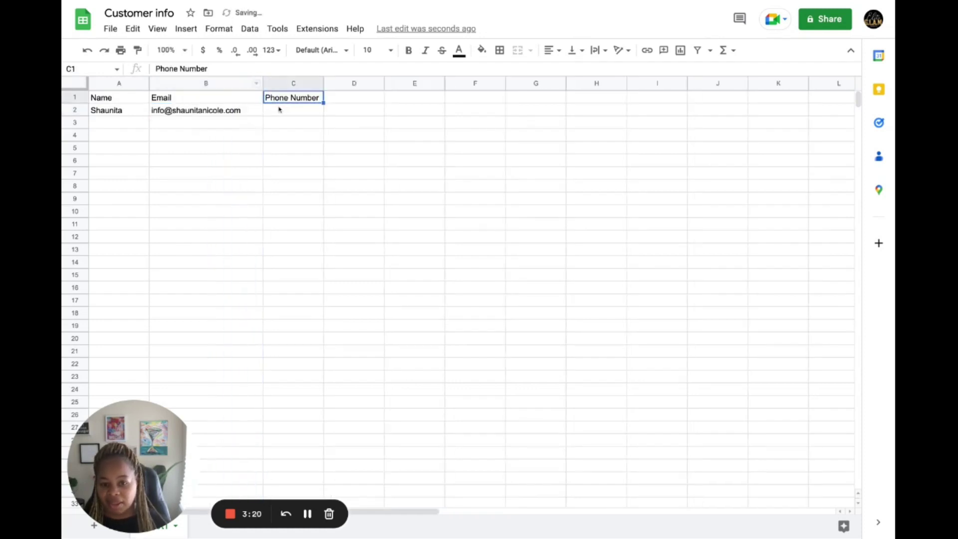
{"action": "left_click", "coordinate": [271, 110]}
{"action": "type", "text": "240-"}
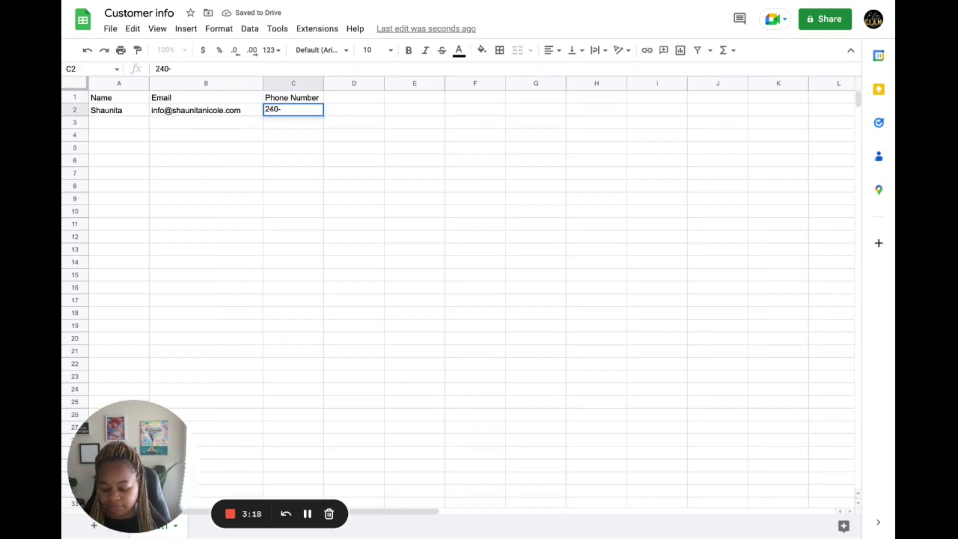
{"action": "type", "text": "555"}
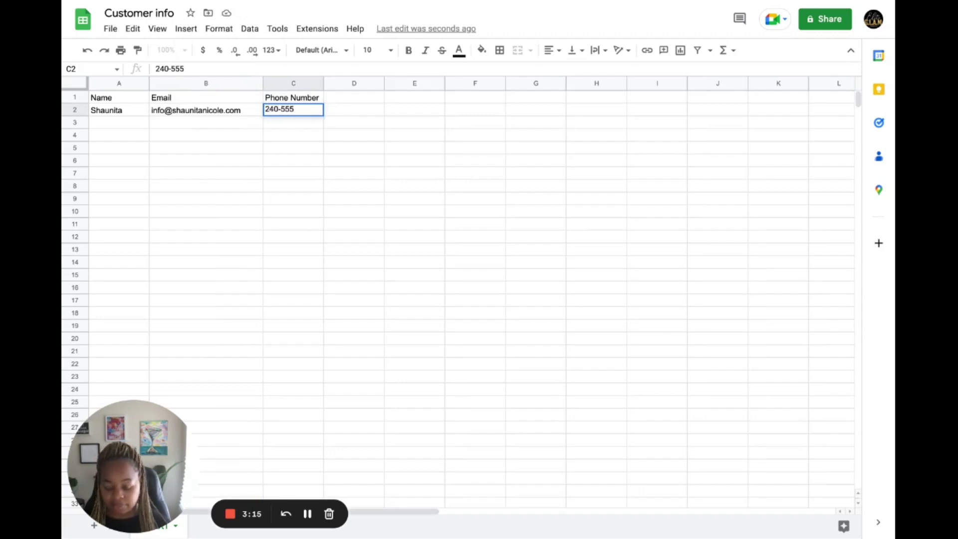
{"action": "type", "text": "-5555"}
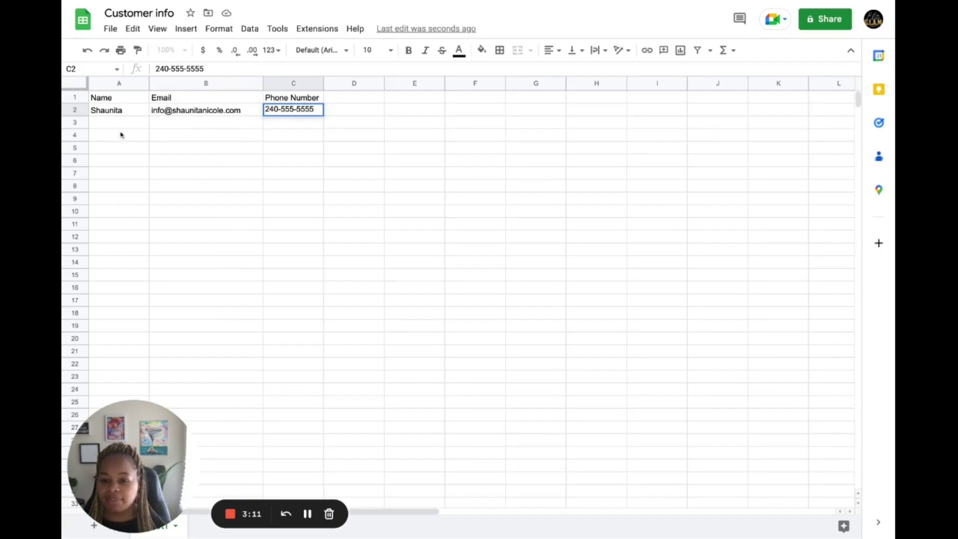
{"action": "left_click", "coordinate": [96, 134]}
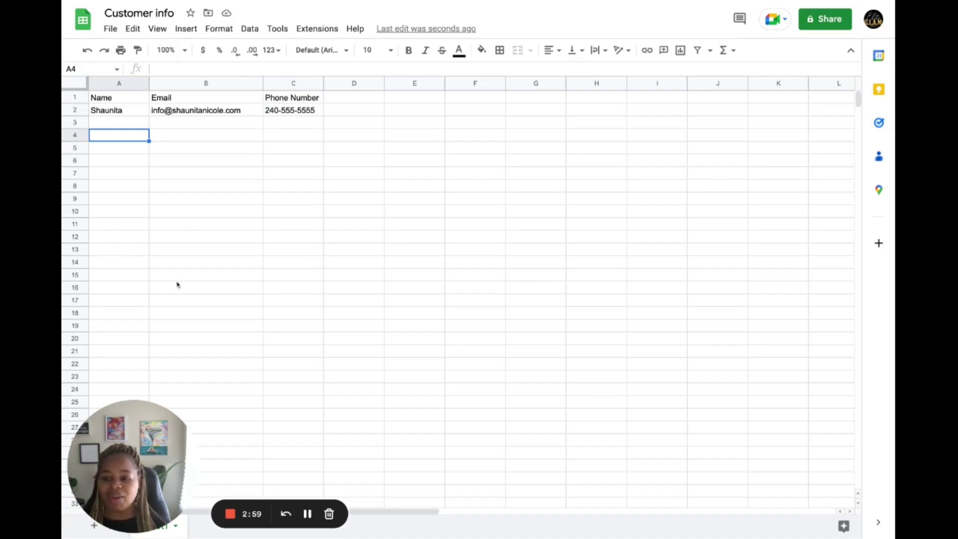
{"action": "left_click", "coordinate": [110, 29]}
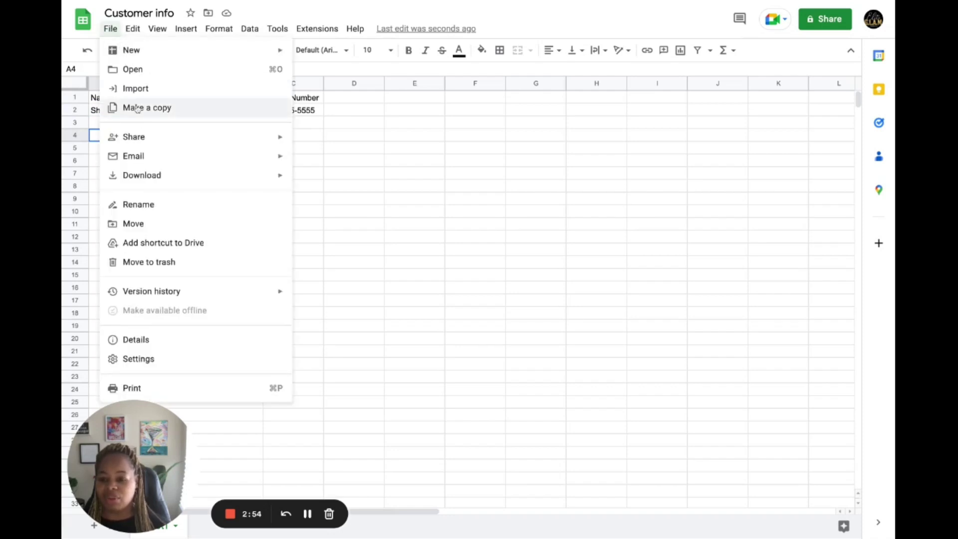
{"action": "mouse_move", "coordinate": [157, 179]}
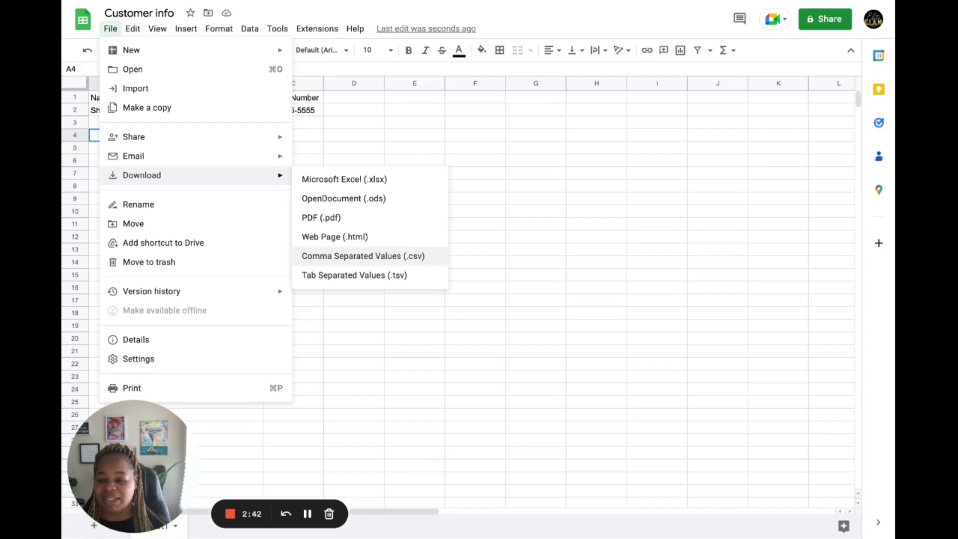
{"action": "key", "text": "Escape"}
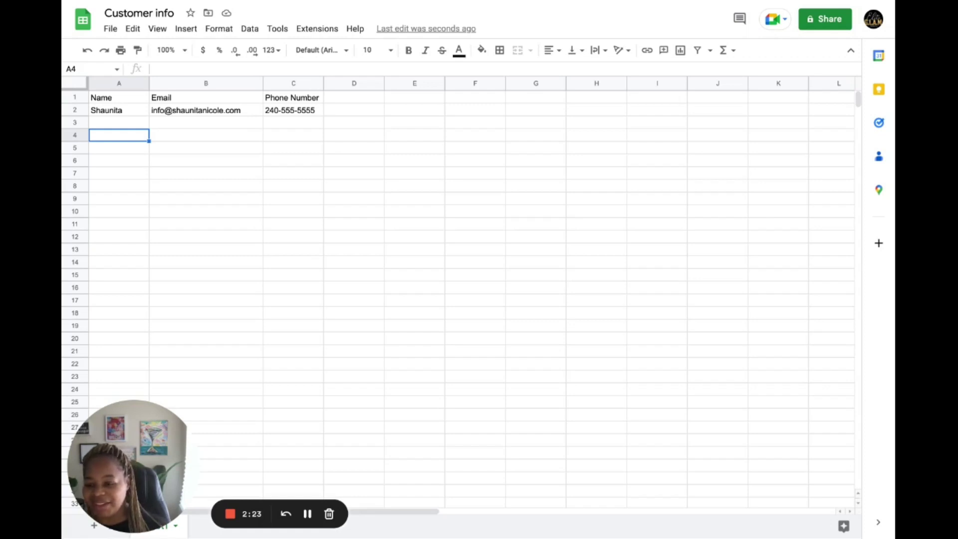
{"action": "scroll", "coordinate": [449, 290], "scroll_direction": "down", "scroll_amount": 1}
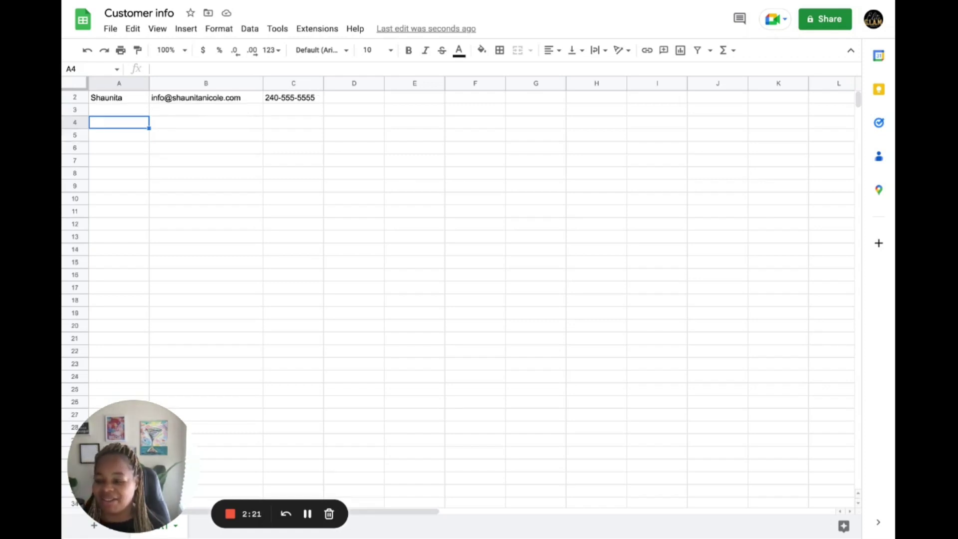
{"action": "scroll", "coordinate": [449, 290], "scroll_direction": "up", "scroll_amount": 1}
{"action": "scroll", "coordinate": [449, 290], "scroll_direction": "right", "scroll_amount": 1}
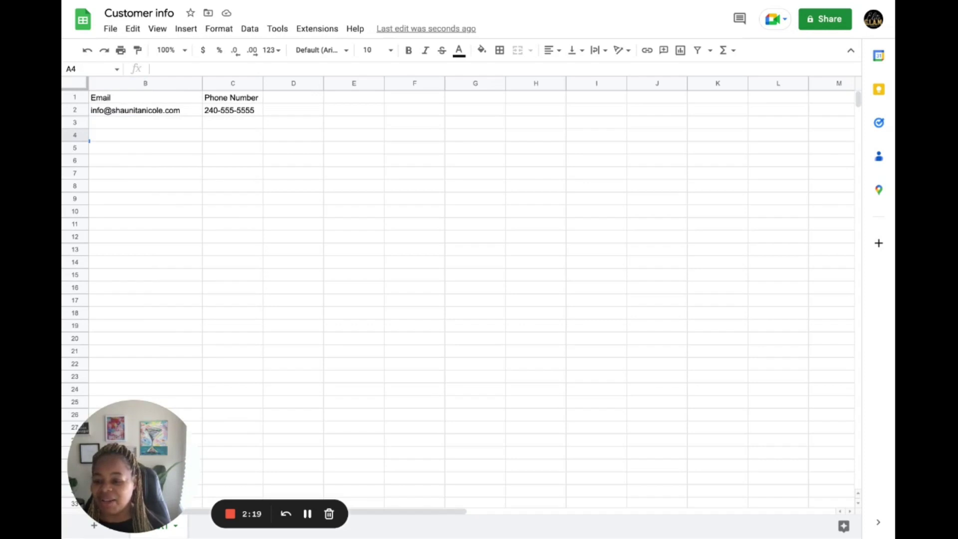